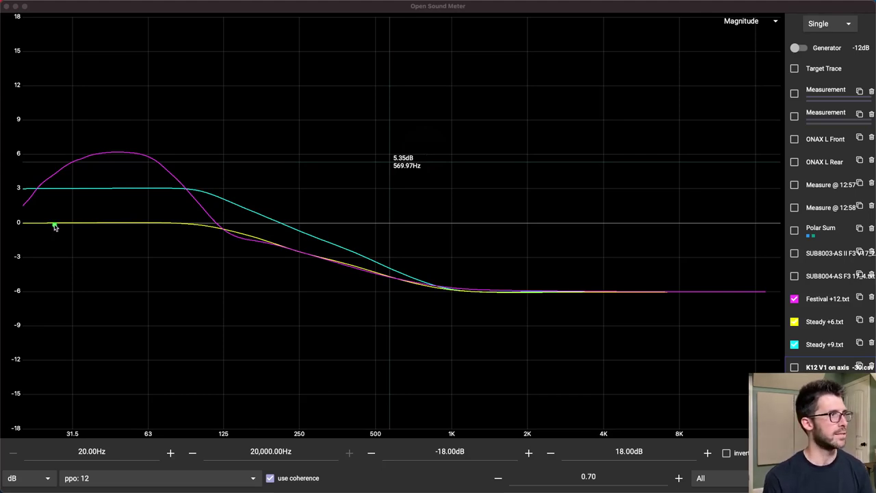
# Draw arrows along the 0 dB line and the curve's low-end rise, then clear them
pyautogui.moveTo(21, 213)
pyautogui.mouseDown()
pyautogui.moveTo(461, 250)
pyautogui.moveTo(757, 231)
pyautogui.mouseUp()
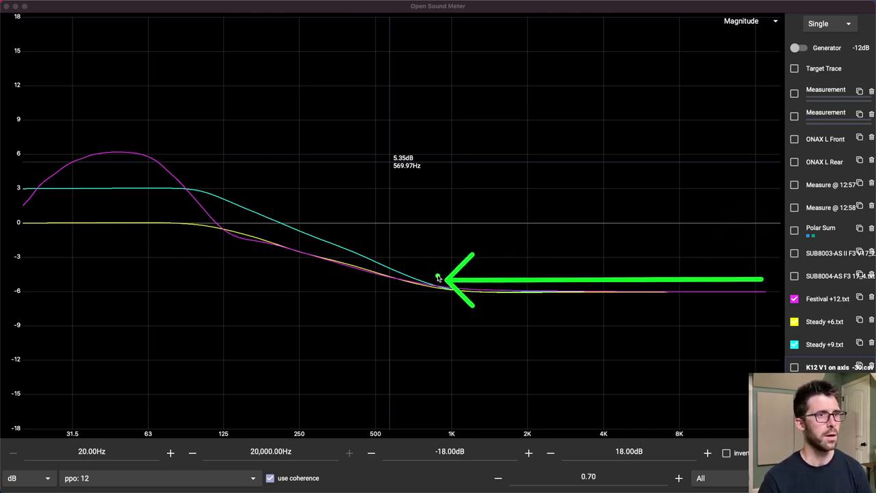
pyautogui.moveTo(438, 277); pyautogui.dragTo(205, 186)
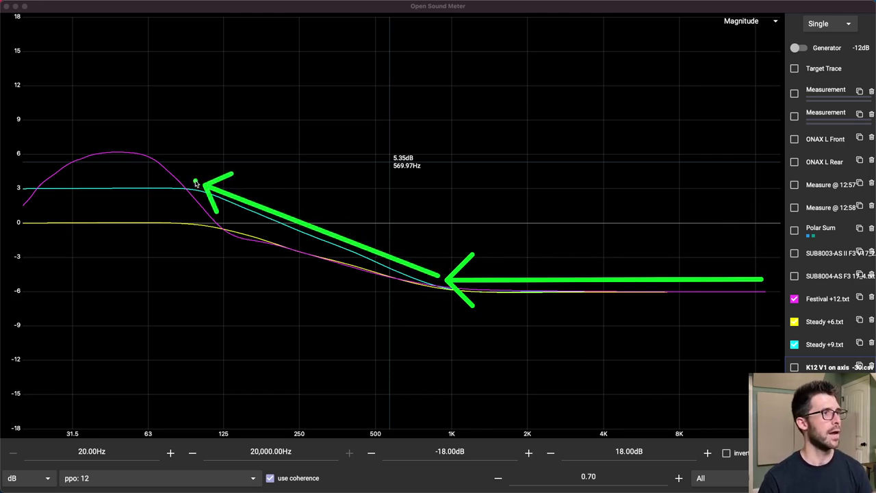
pyautogui.moveTo(197, 183)
pyautogui.mouseDown()
pyautogui.moveTo(137, 134)
pyautogui.moveTo(69, 152)
pyautogui.moveTo(35, 175)
pyautogui.mouseUp()
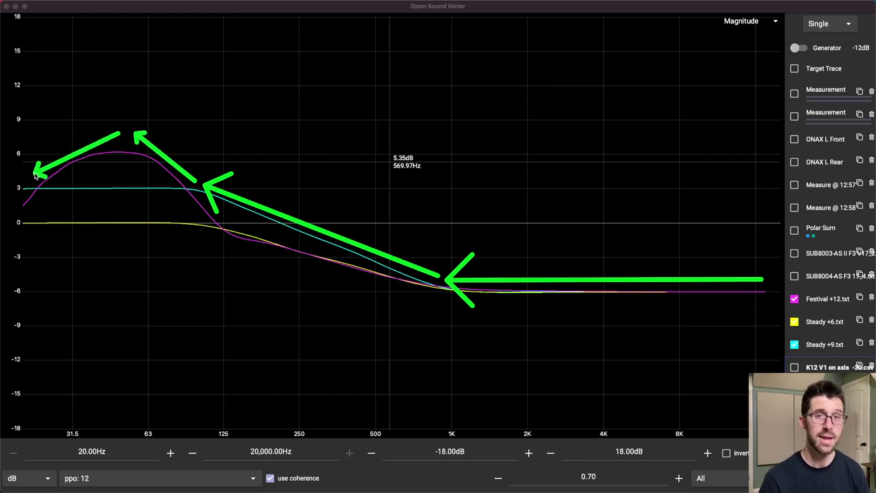
pyautogui.press('Escape')
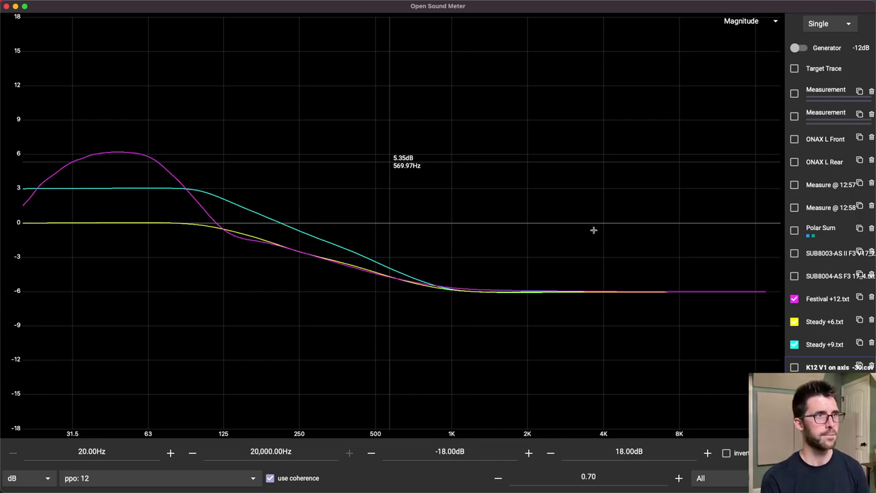
pyautogui.hotkey('ctrl', 'Up')
# Bring the Smaart v8 User Guide PDF to full screen, then switch toward Smaart 8
pyautogui.click(300, 159)
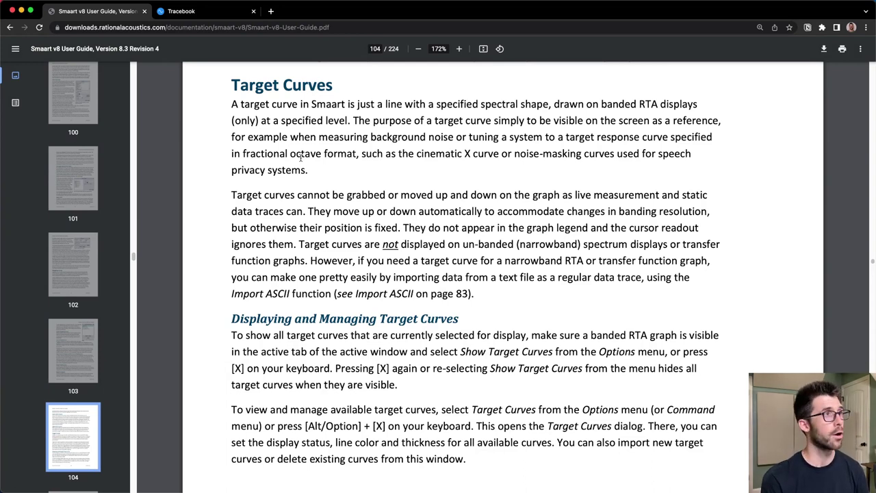
pyautogui.press('super+Tab')
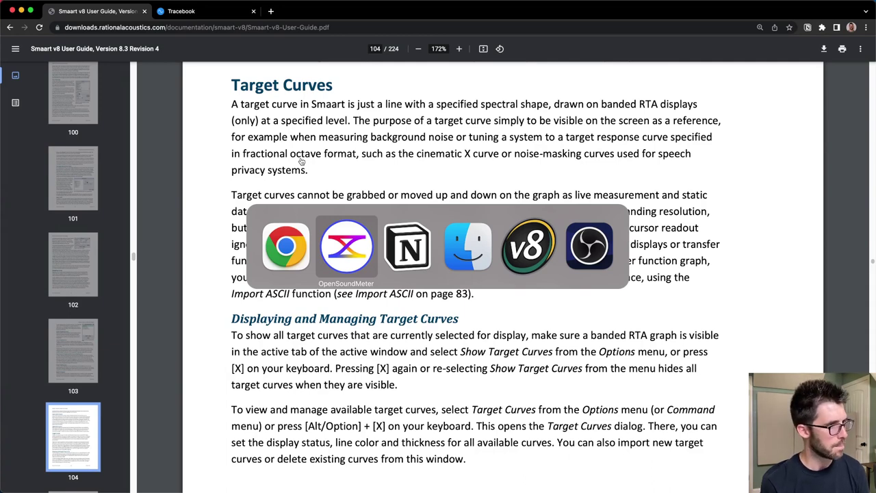
pyautogui.press('super+Tab')
pyautogui.press('super+Tab')
pyautogui.press('super+Tab')
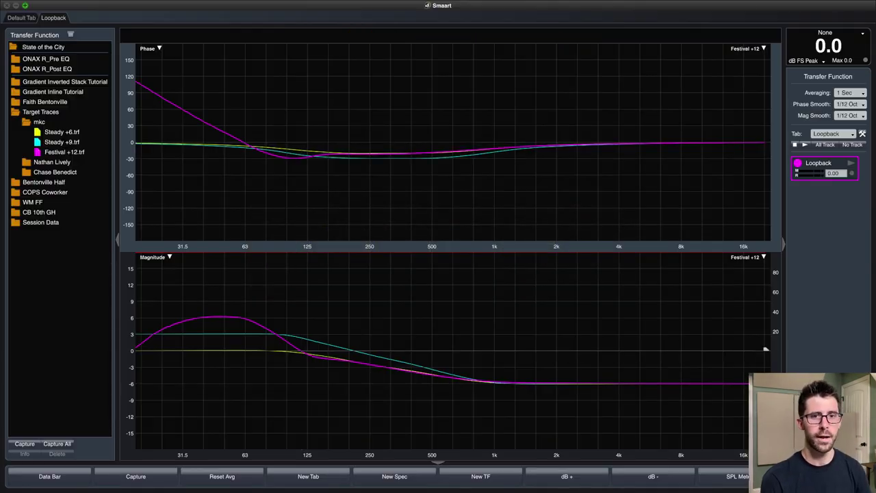
# Look over the Steady +6, Steady +9 and Festival +12 traces, then return to Open Sound Meter
pyautogui.hotkey('alt', 's')
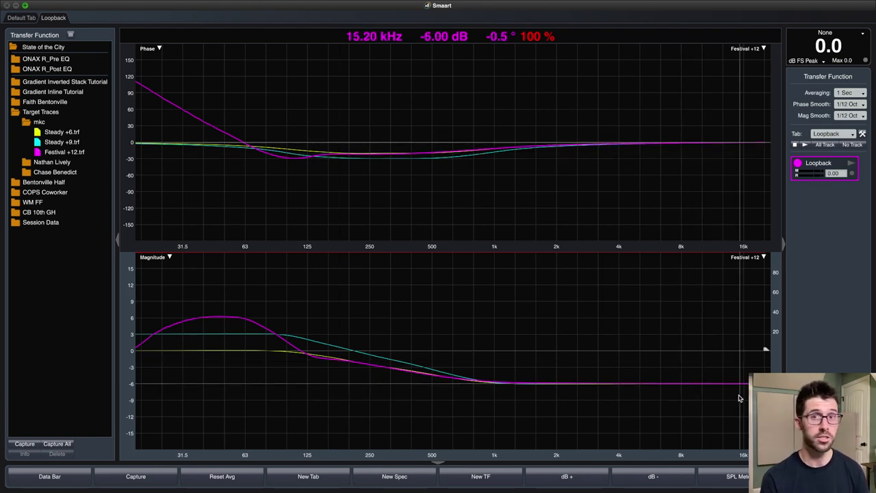
pyautogui.press('s')
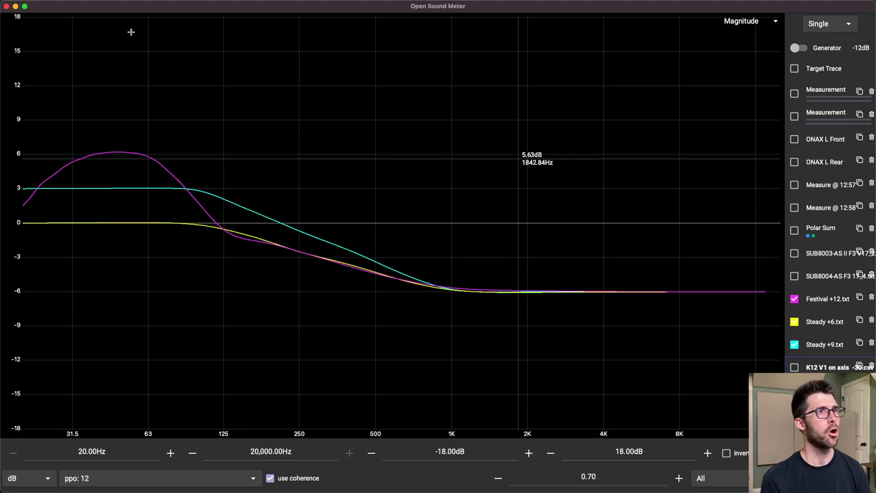
# Import Steady +6.txt from Target Traces as a txt transfer data file
pyautogui.press('super+o')
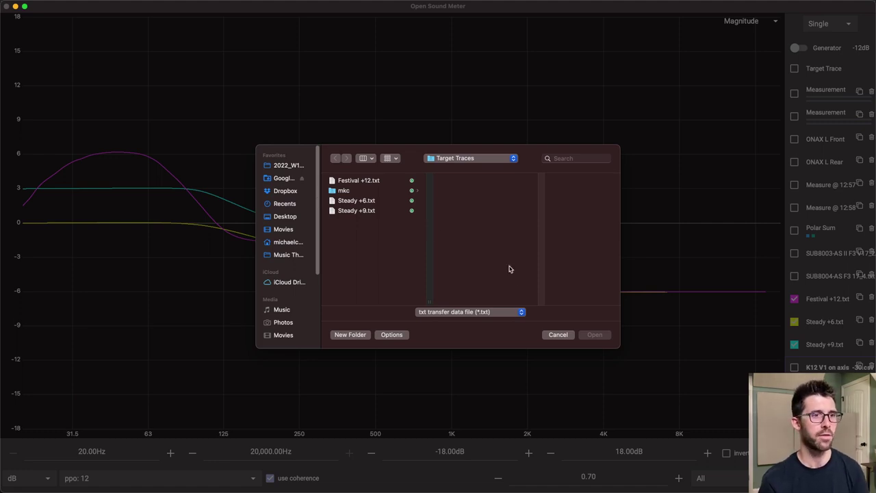
pyautogui.click(500, 312)
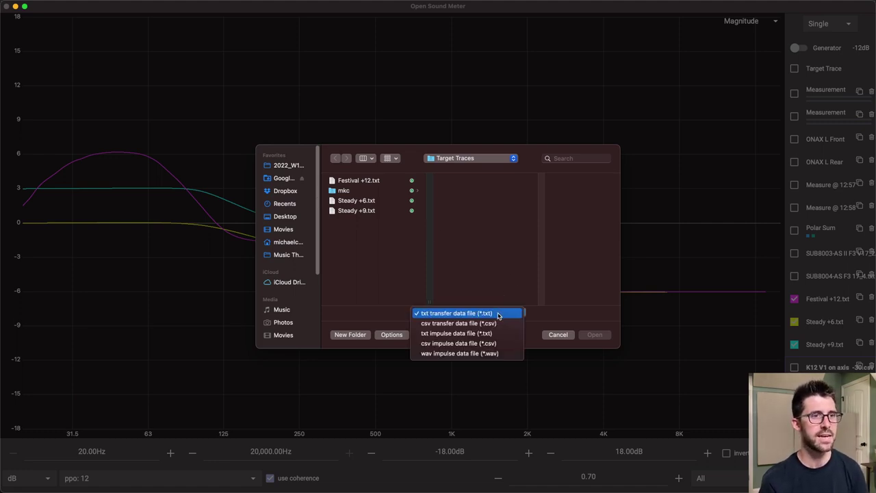
pyautogui.click(500, 260)
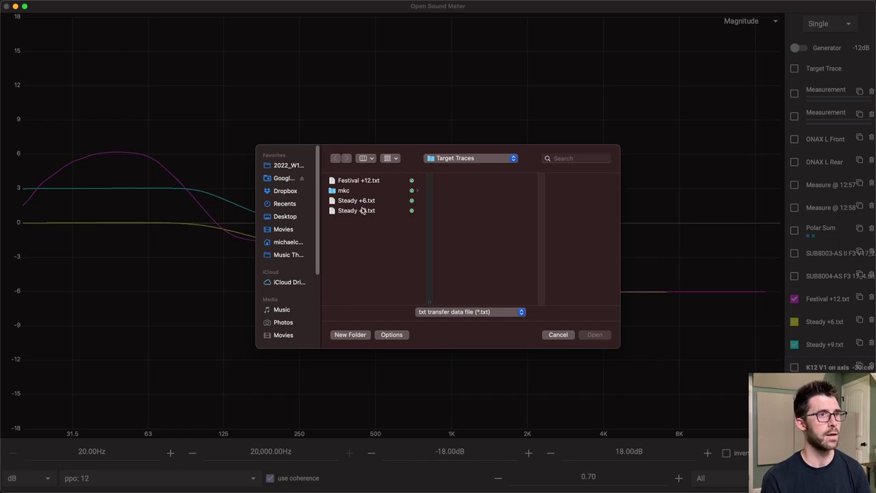
pyautogui.click(356, 204)
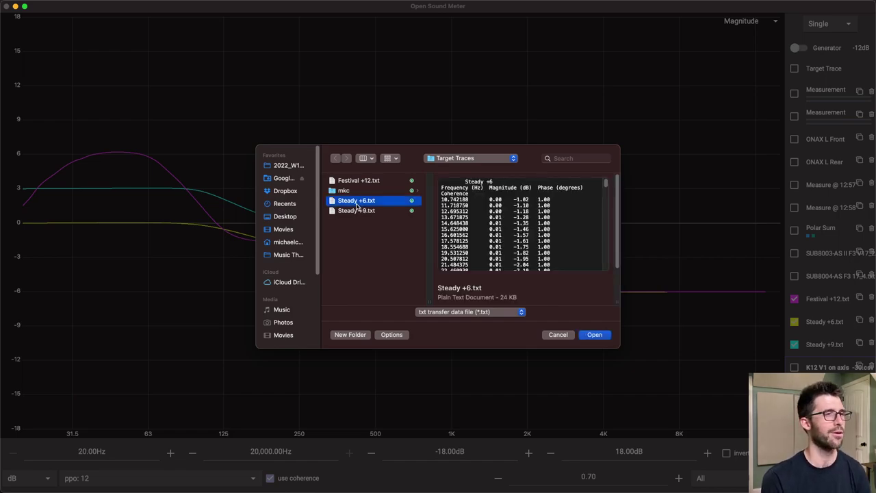
pyautogui.doubleClick(356, 203)
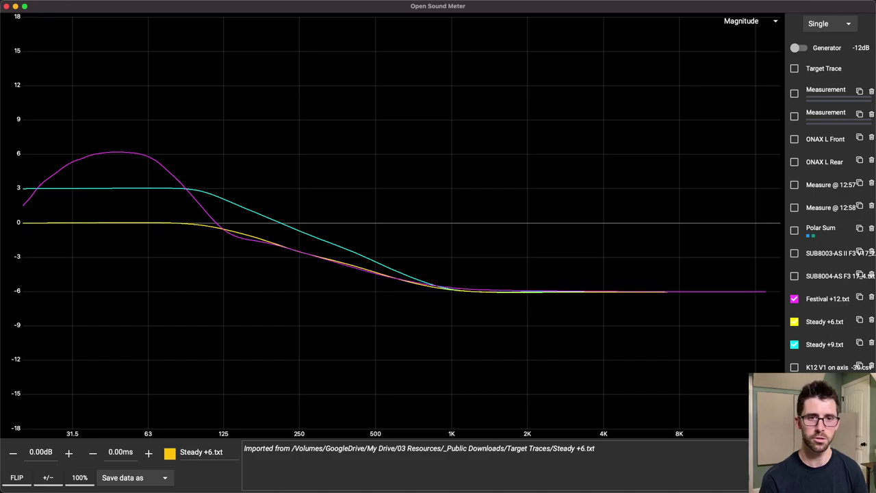
# Switch to Smaart full screen and start an ASCII text trace import
pyautogui.hotkey('ctrl', 'Up')
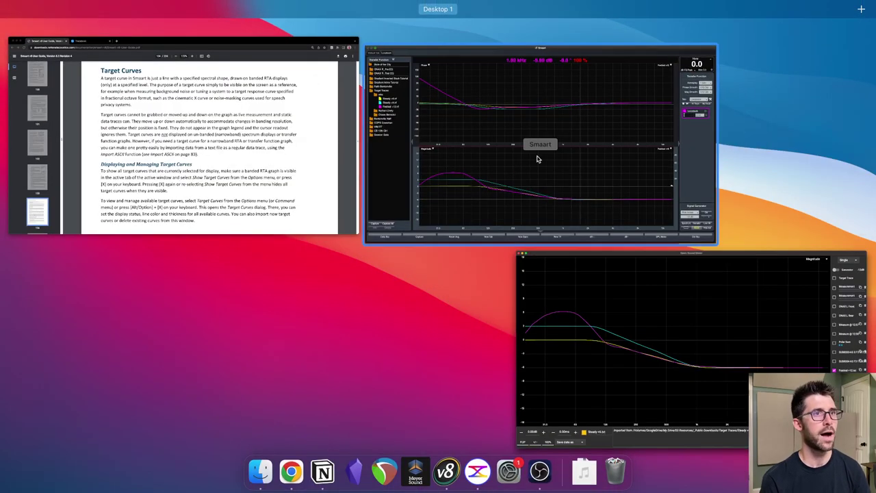
pyautogui.click(537, 160)
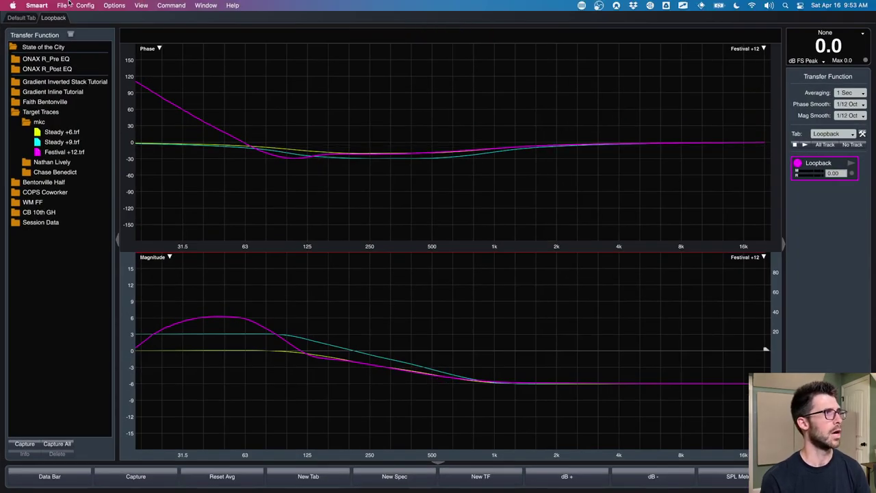
pyautogui.click(62, 6)
pyautogui.moveTo(67, 33)
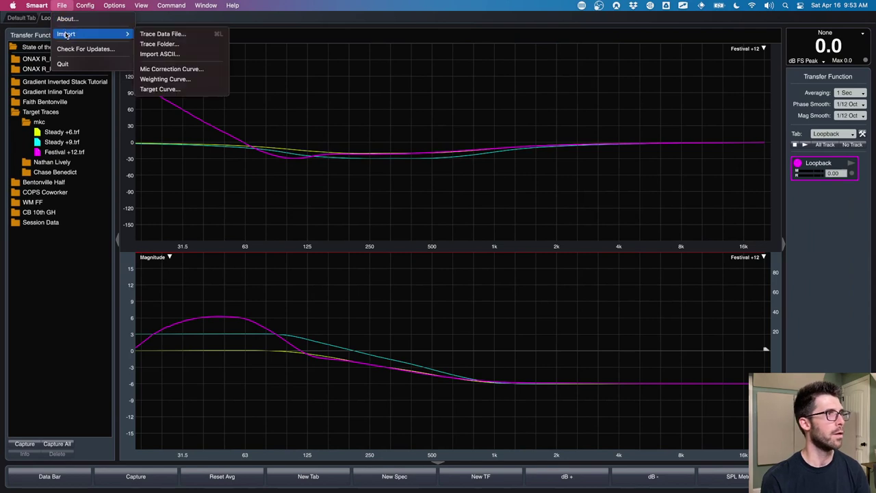
pyautogui.click(182, 55)
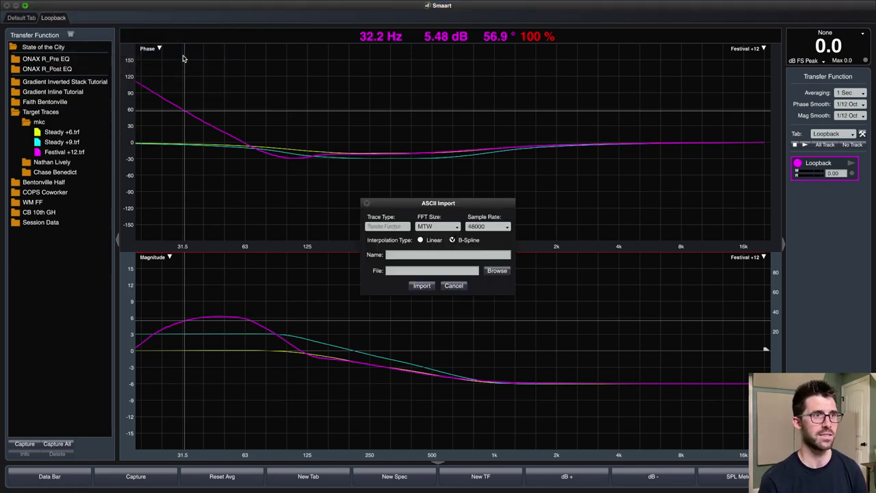
# Import Festival +12.txt as 'New Trace', leaving the FFT size at MTW
pyautogui.click(419, 254)
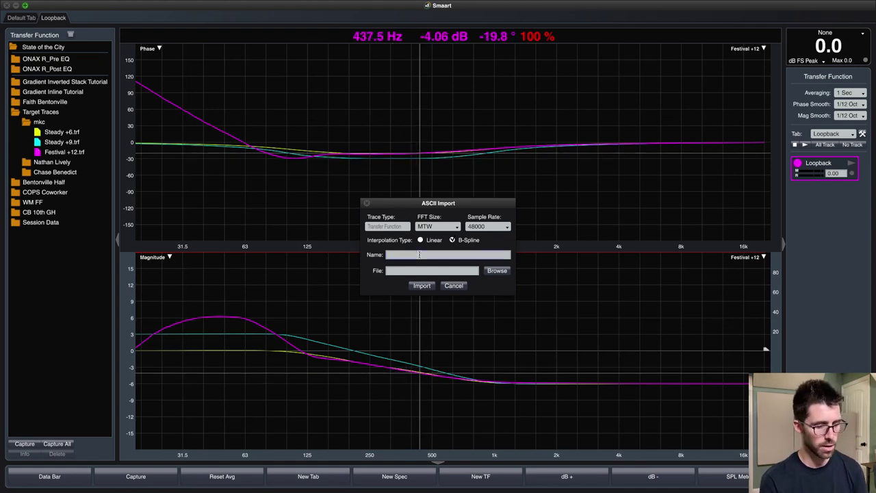
pyautogui.write('New Trace')
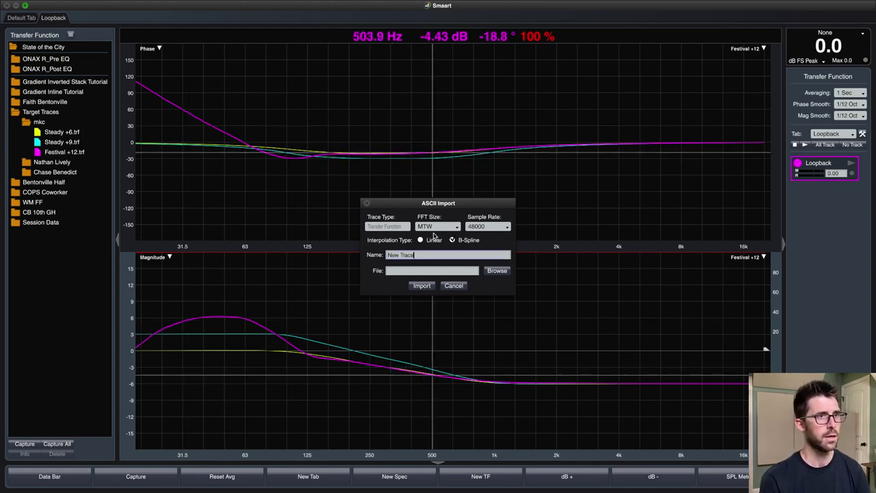
pyautogui.click(438, 226)
pyautogui.click(438, 228)
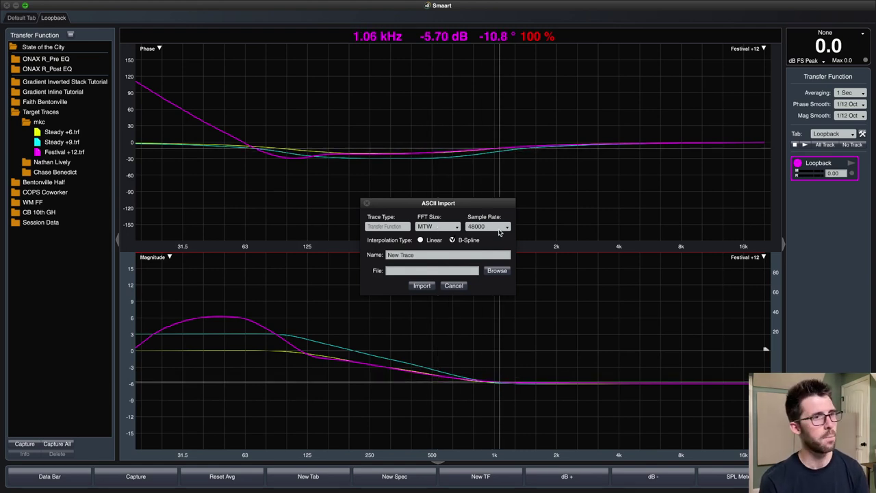
pyautogui.click(496, 271)
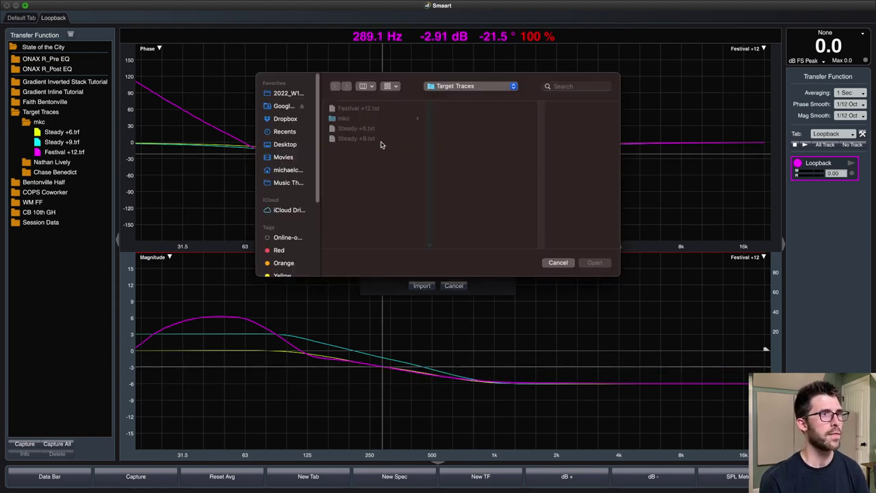
pyautogui.click(359, 111)
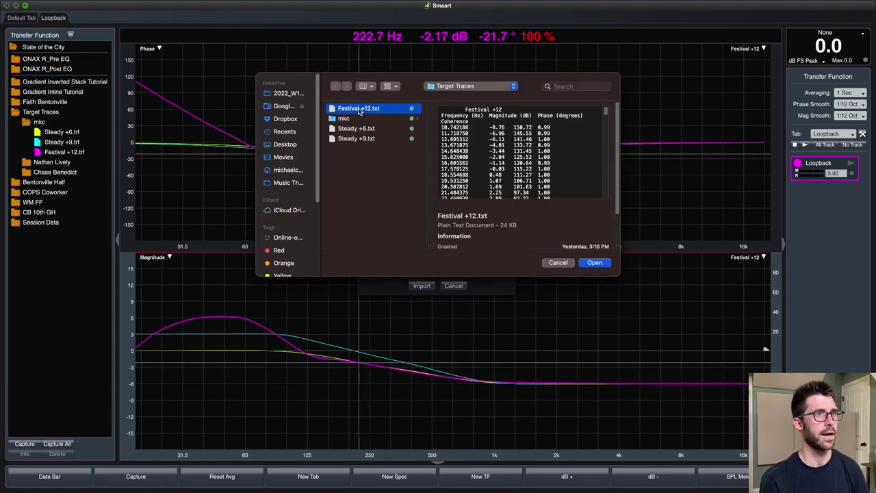
pyautogui.doubleClick(359, 110)
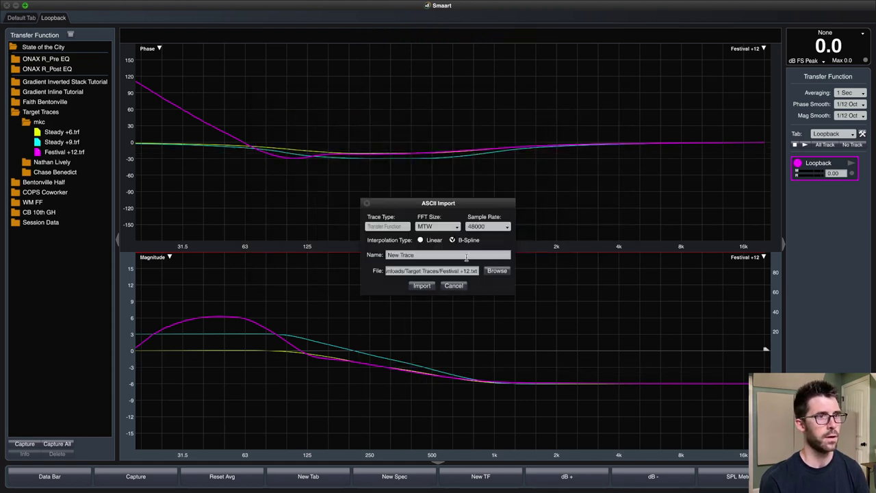
pyautogui.click(421, 286)
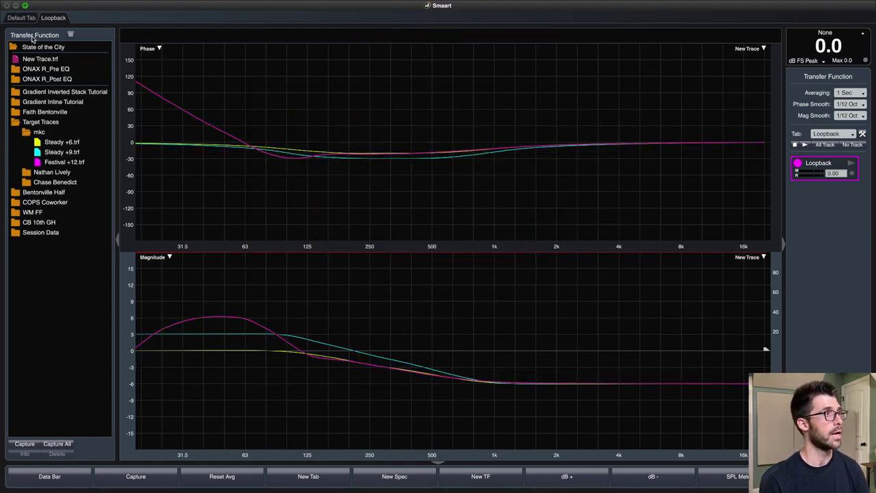
# Display the Festival +12 target trace on the graphs
pyautogui.click(38, 162)
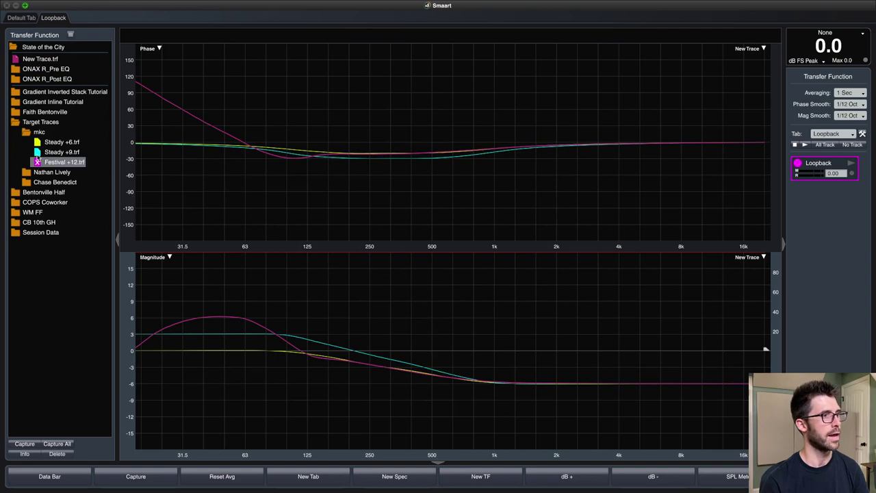
pyautogui.click(34, 60)
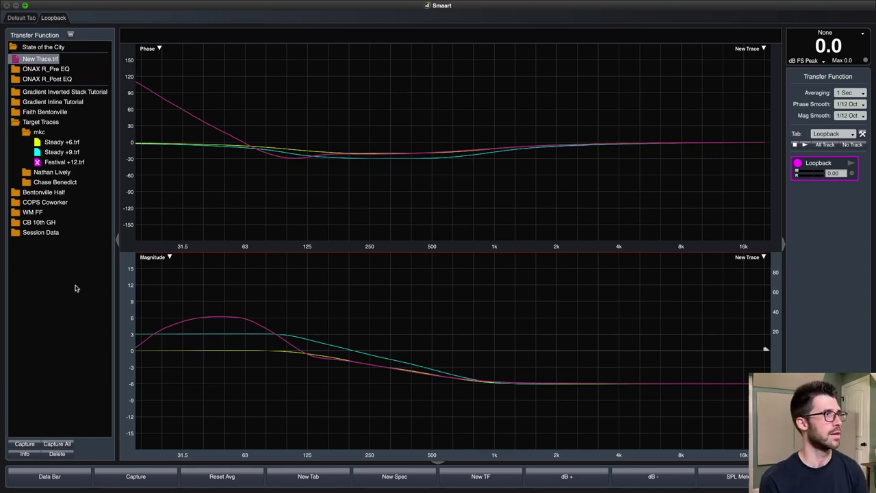
pyautogui.click(38, 163)
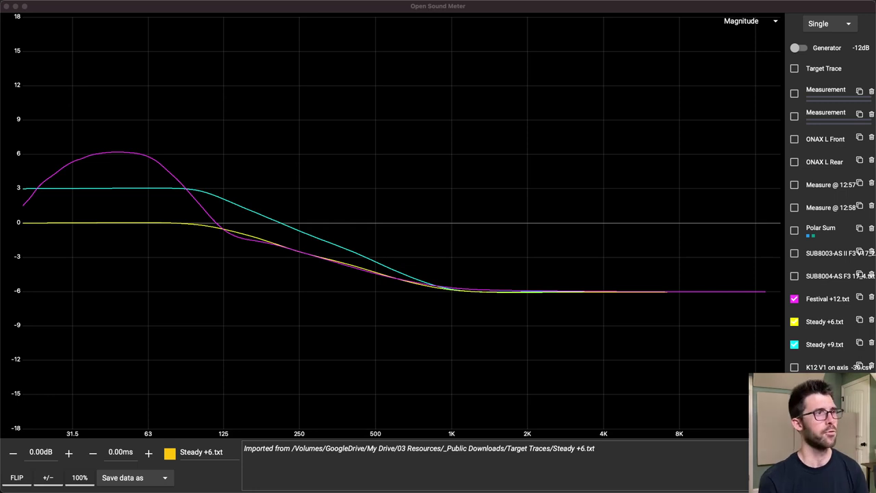
# Hide Festival +12 and Steady +9 so only Steady +6.txt remains, then switch away
pyautogui.click(416, 135)
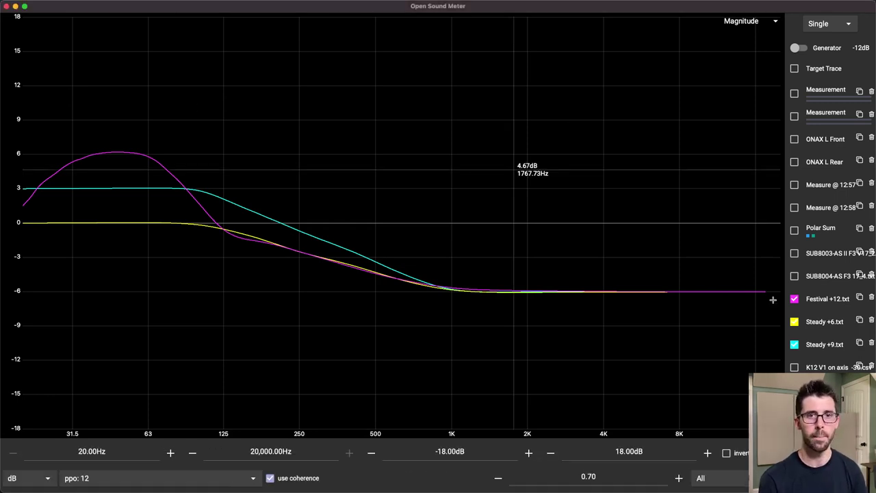
pyautogui.click(794, 299)
pyautogui.click(795, 345)
pyautogui.click(826, 323)
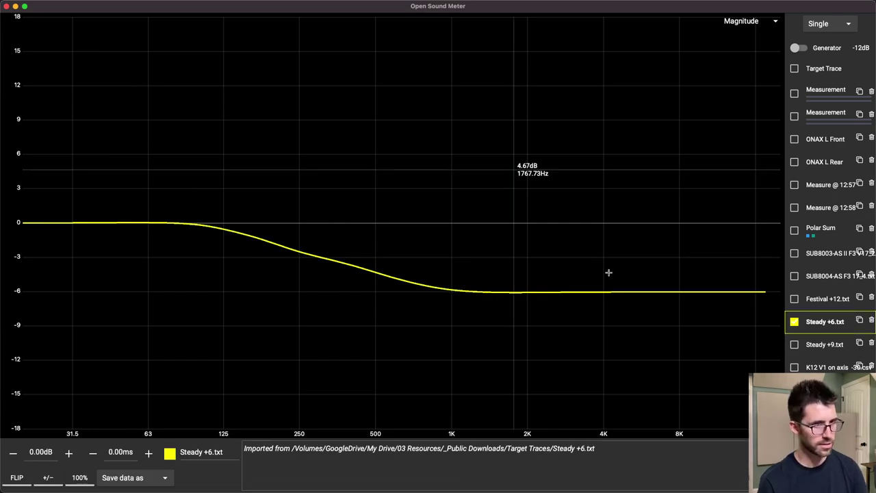
pyautogui.moveTo(449, 282)
pyautogui.mouseDown()
pyautogui.moveTo(235, 214)
pyautogui.moveTo(33, 209)
pyautogui.mouseUp()
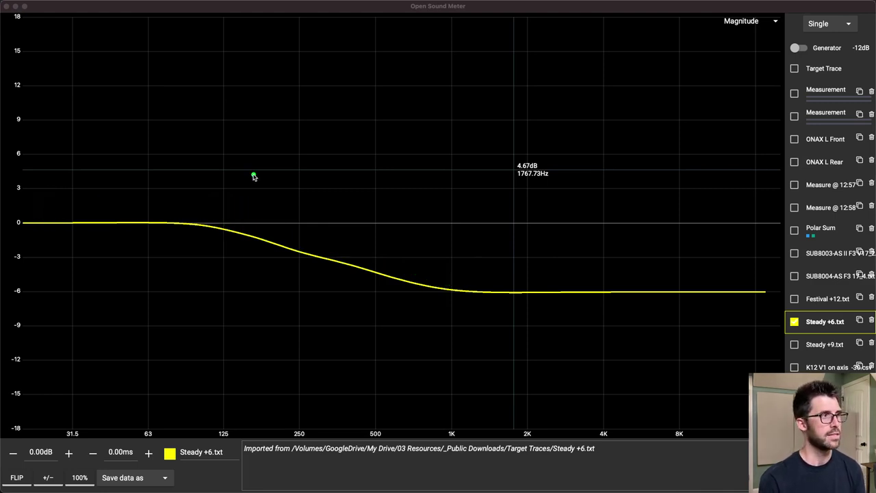
pyautogui.click(253, 174)
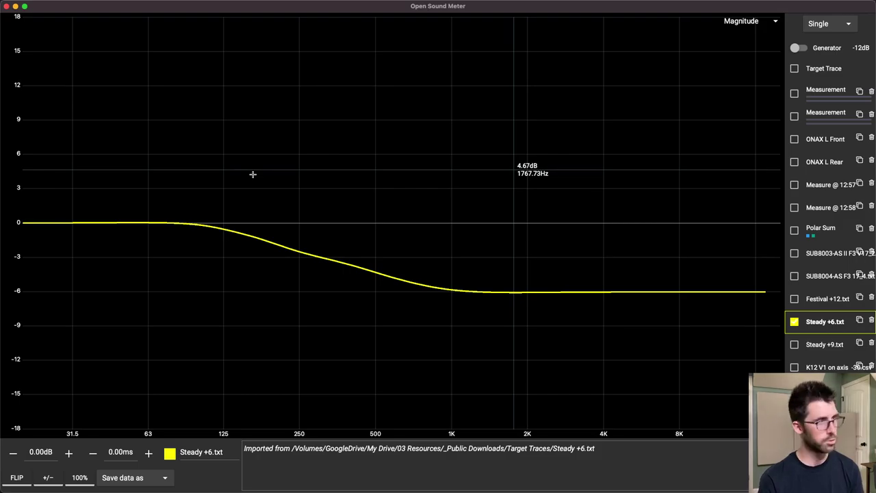
pyautogui.press('super+Tab')
pyautogui.press('super+Tab')
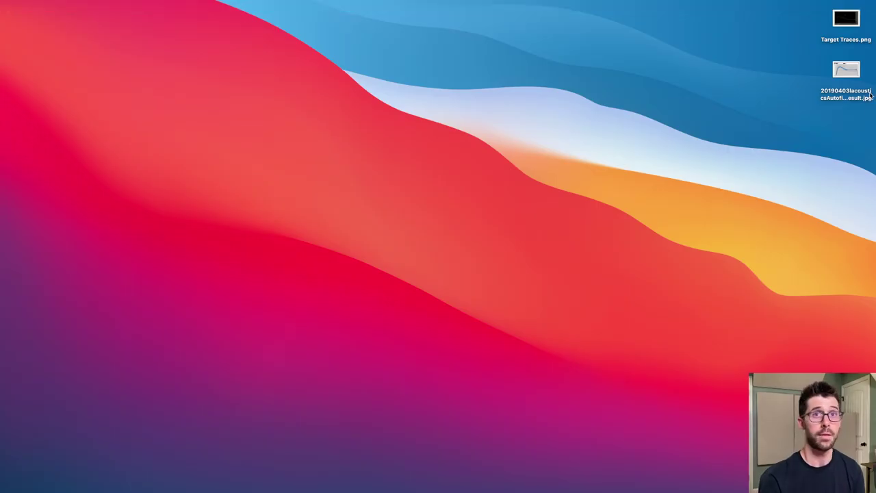
# Open Frequency_Response_Result.jpg in Preview, enlarge it to inspect the graph, then put it away
pyautogui.click(849, 68)
pyautogui.doubleClick(852, 69)
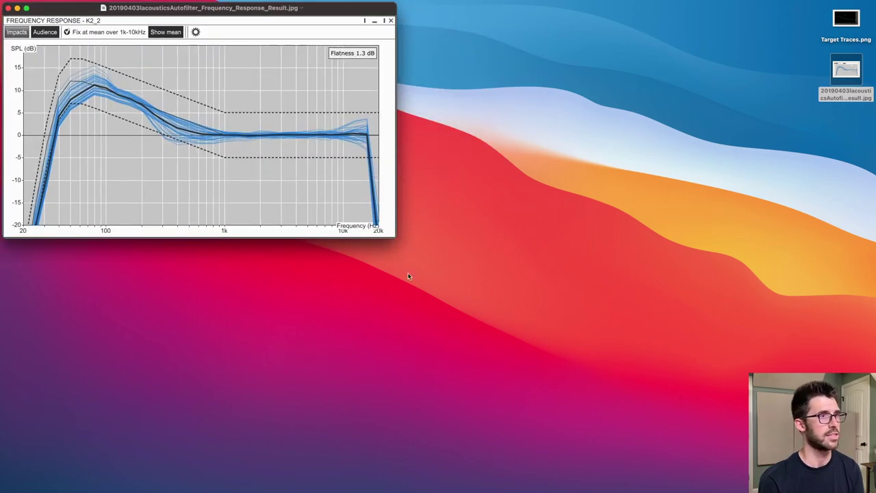
pyautogui.doubleClick(398, 231)
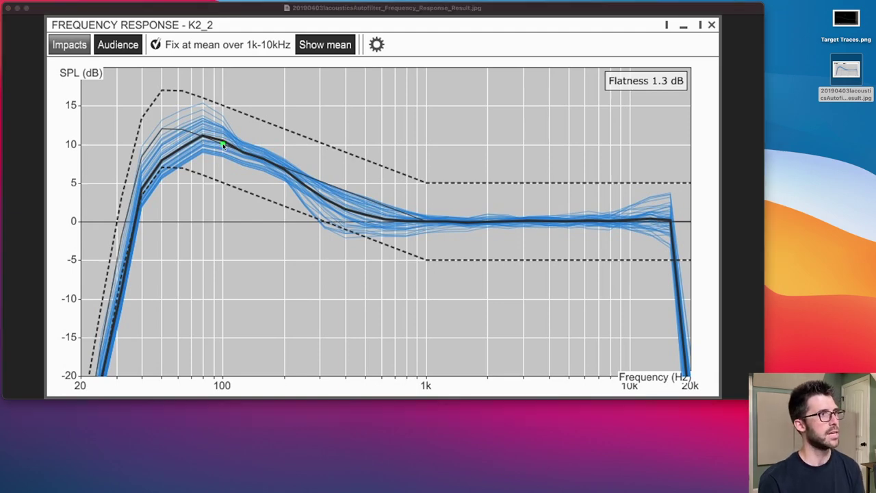
pyautogui.moveTo(221, 145); pyautogui.dragTo(169, 145)
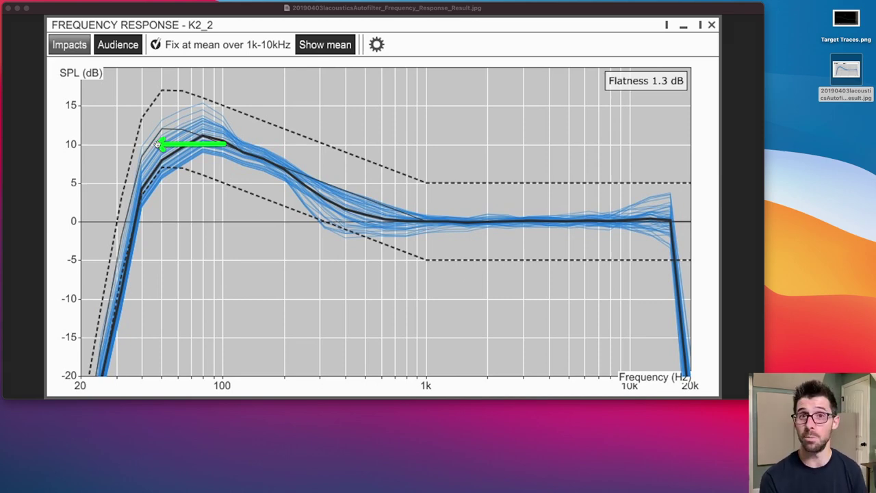
pyautogui.click(230, 147)
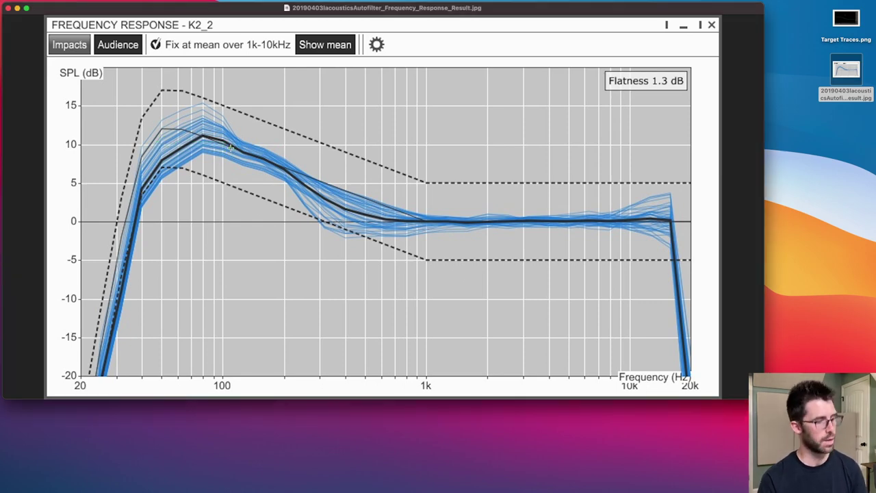
pyautogui.press('super+h')
pyautogui.press('super+Tab')
# Return to Open Sound Meter and show the Steady +6.txt gain and delay settings
pyautogui.press('super+Tab')
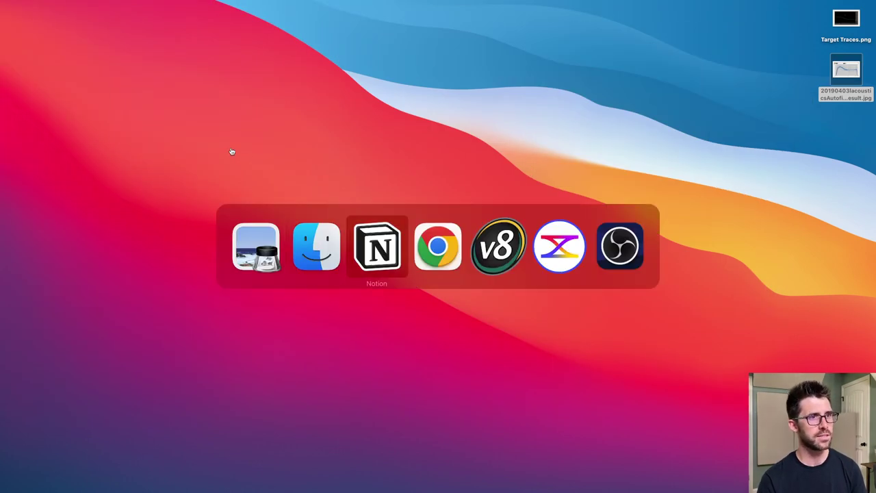
pyautogui.press('super+Tab')
pyautogui.press('super+Tab')
pyautogui.press('super+Tab')
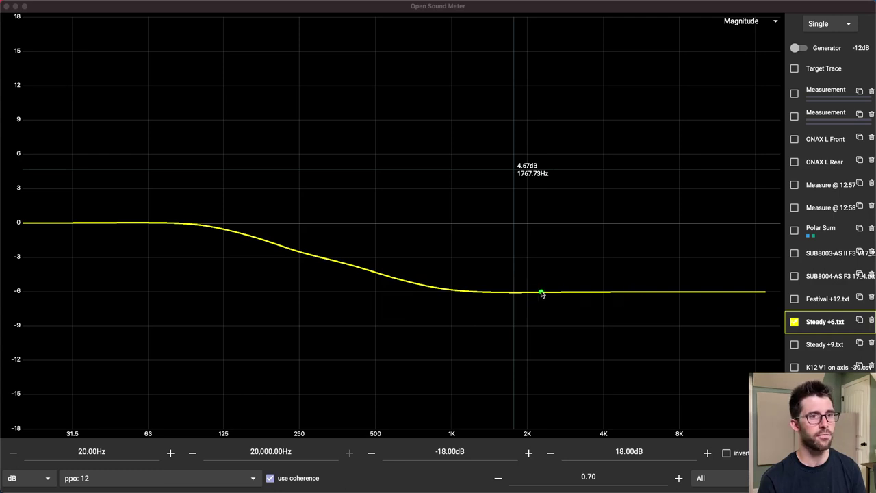
pyautogui.moveTo(438, 295); pyautogui.dragTo(758, 297)
pyautogui.moveTo(445, 277); pyautogui.dragTo(223, 217)
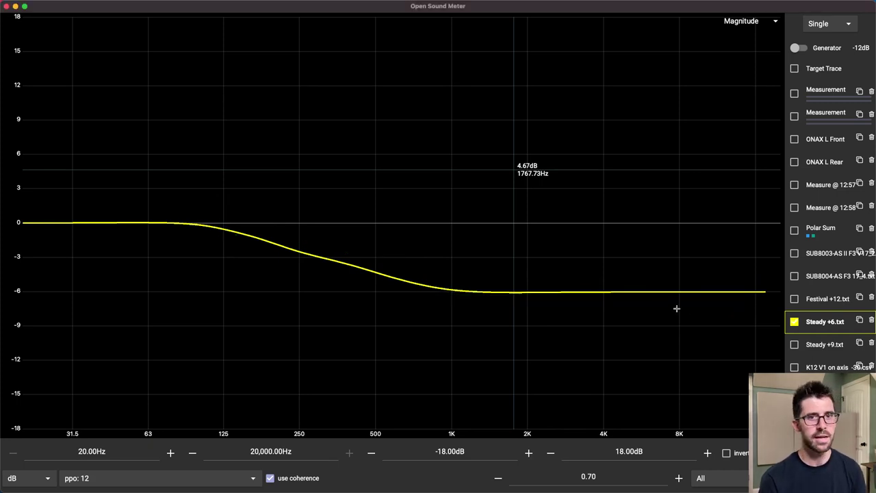
pyautogui.click(824, 327)
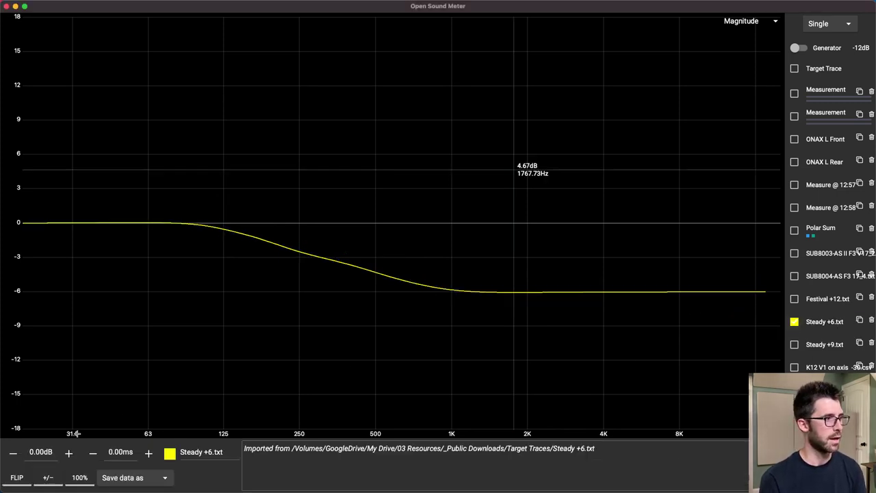
# Try a 6 dB gain on Steady +6.txt, then reset it to 0 dB
pyautogui.write('6')
pyautogui.press('Return')
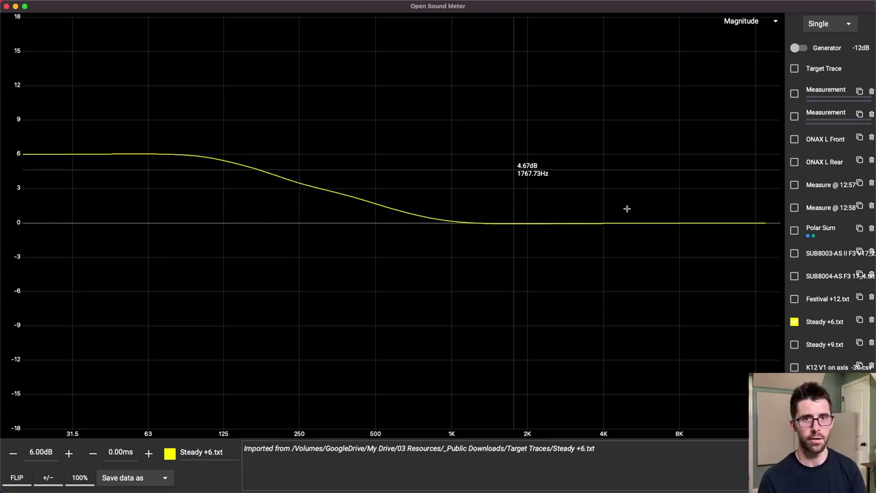
pyautogui.click(830, 321)
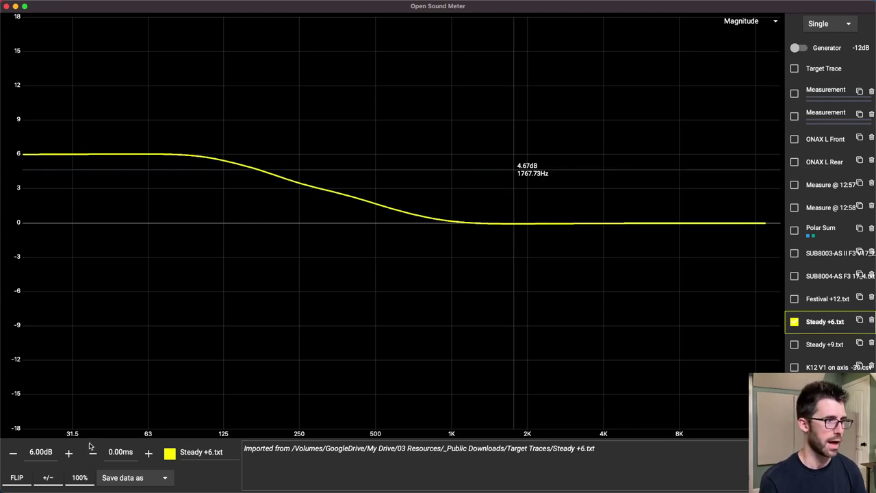
pyautogui.doubleClick(32, 452)
pyautogui.write('0')
pyautogui.press('Return')
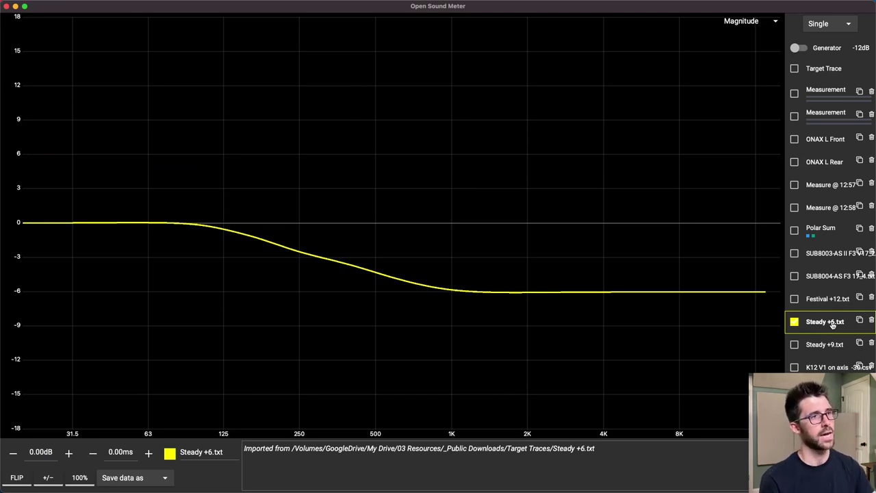
# Briefly show Steady +9, then leave Festival +12.txt alone on screen and open its settings
pyautogui.click(793, 343)
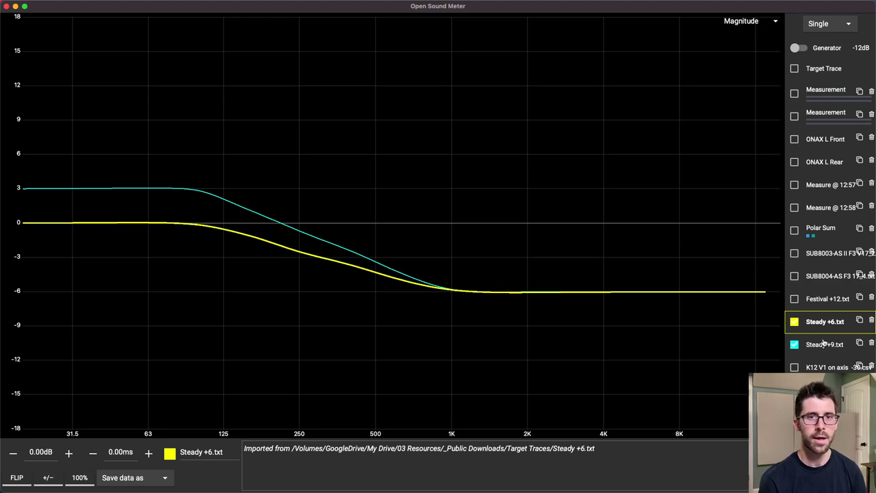
pyautogui.click(795, 298)
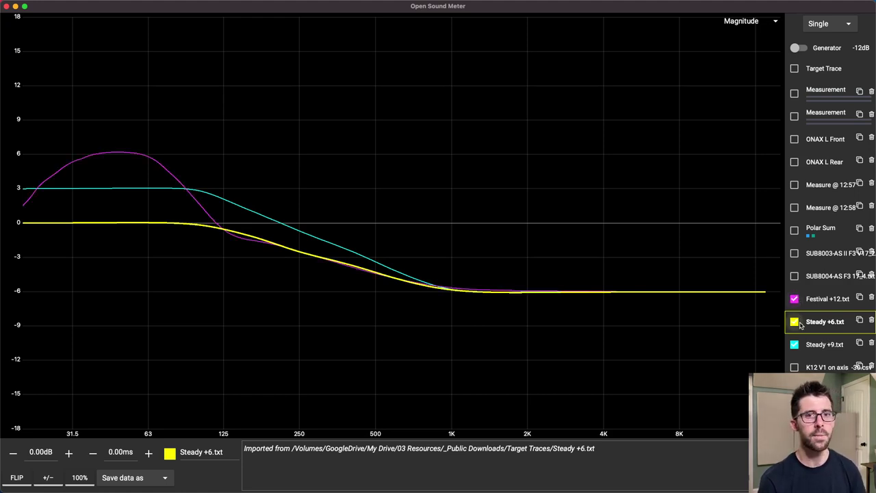
pyautogui.click(793, 322)
pyautogui.click(794, 345)
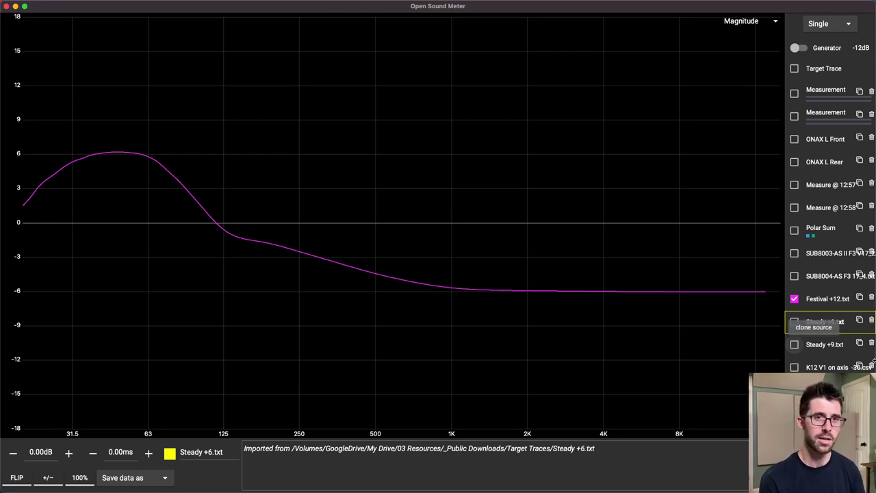
pyautogui.click(826, 299)
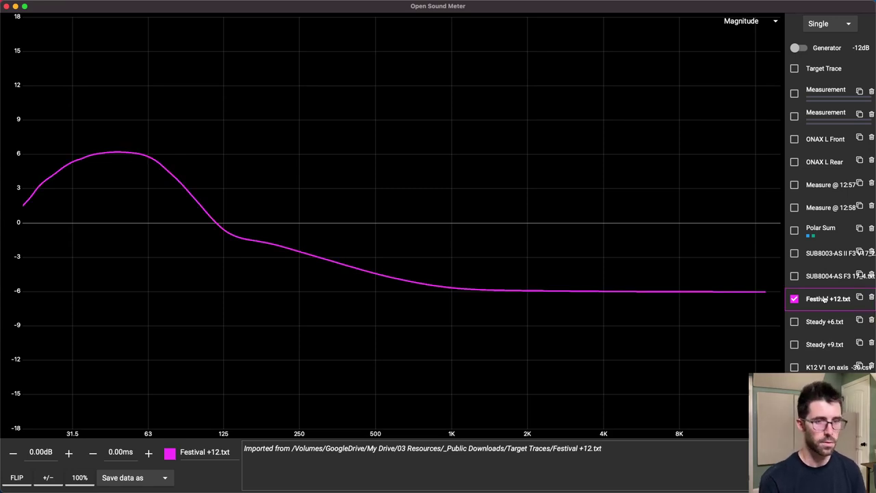
# Show Steady +6.txt over Festival +12.txt and examine where their low-frequency curves differ
pyautogui.click(794, 321)
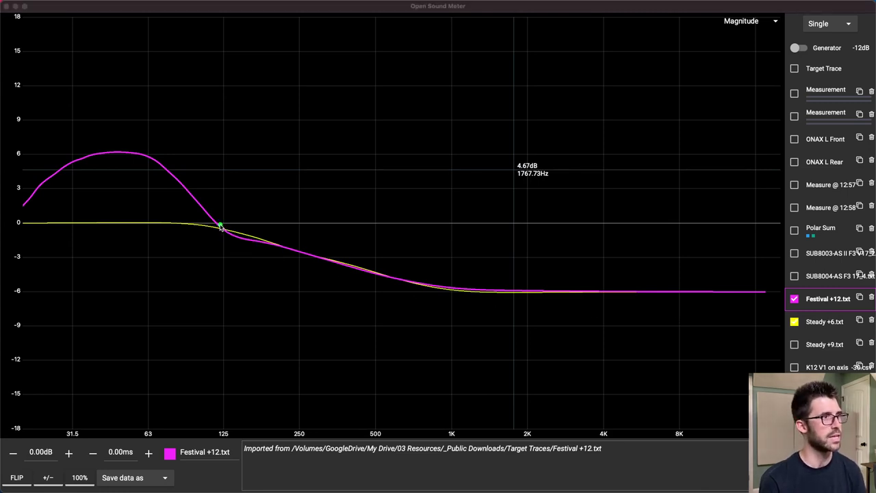
pyautogui.moveTo(212, 167); pyautogui.dragTo(216, 298)
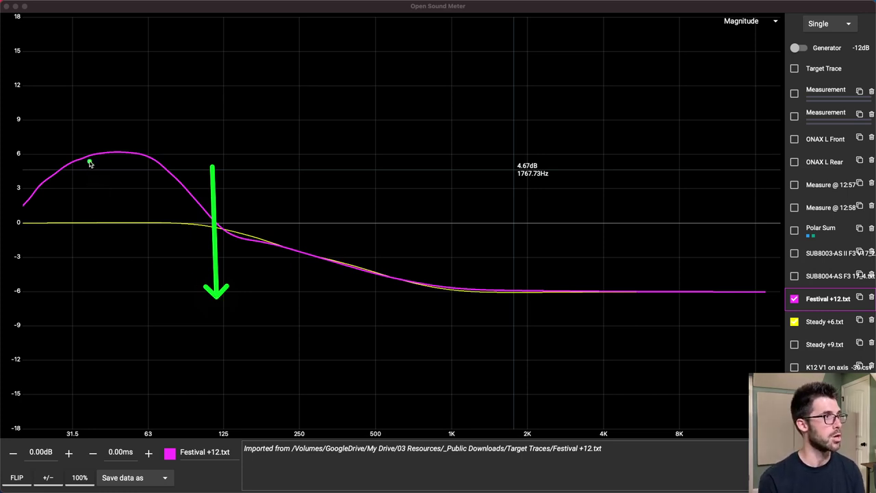
pyautogui.moveTo(86, 158)
pyautogui.mouseDown()
pyautogui.moveTo(123, 175)
pyautogui.moveTo(163, 222)
pyautogui.mouseUp()
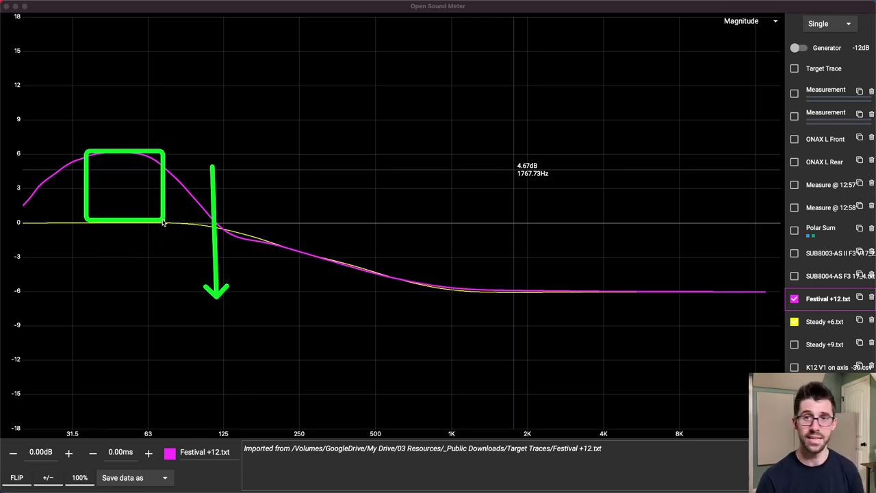
pyautogui.press('Escape')
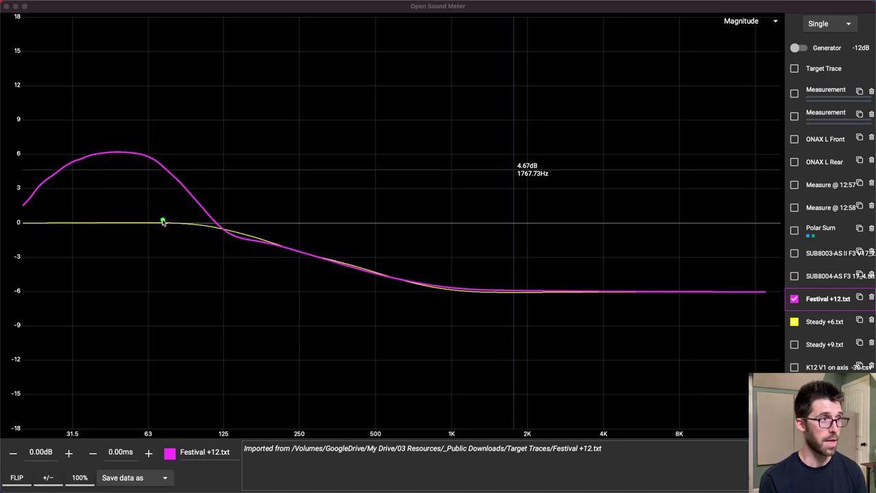
# Compare Steady +9.txt against the other targets, then leave only Festival +12.txt visible
pyautogui.click(829, 321)
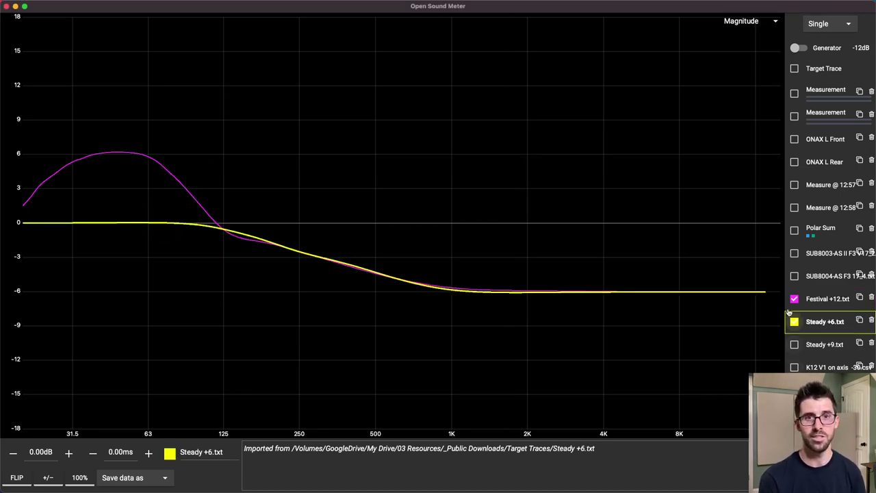
pyautogui.click(794, 345)
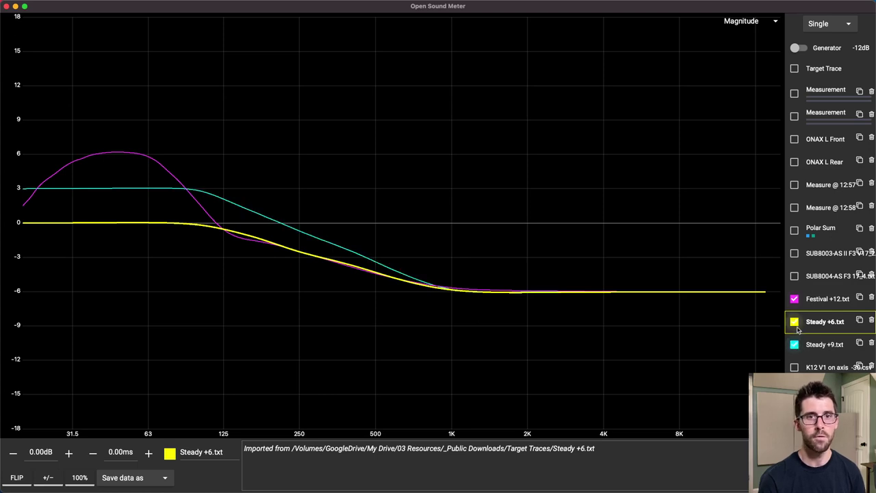
pyautogui.click(794, 322)
pyautogui.click(794, 298)
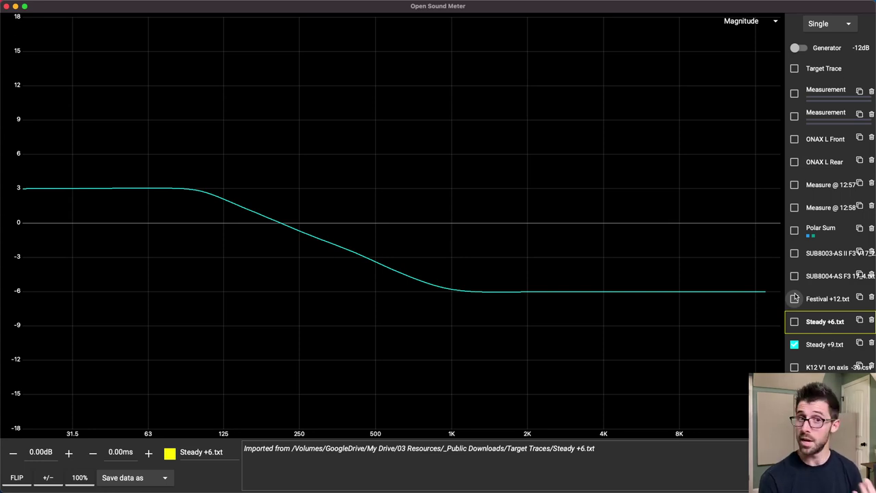
pyautogui.click(794, 298)
pyautogui.click(795, 321)
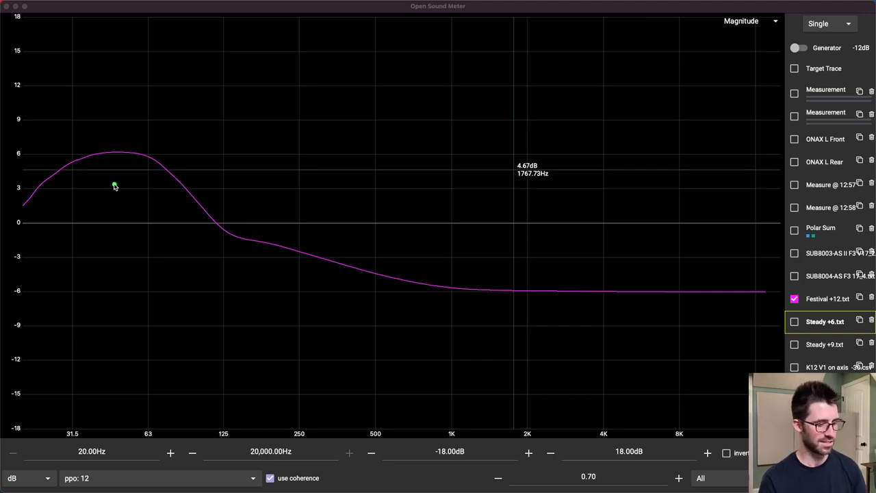
pyautogui.moveTo(77, 152); pyautogui.dragTo(172, 244)
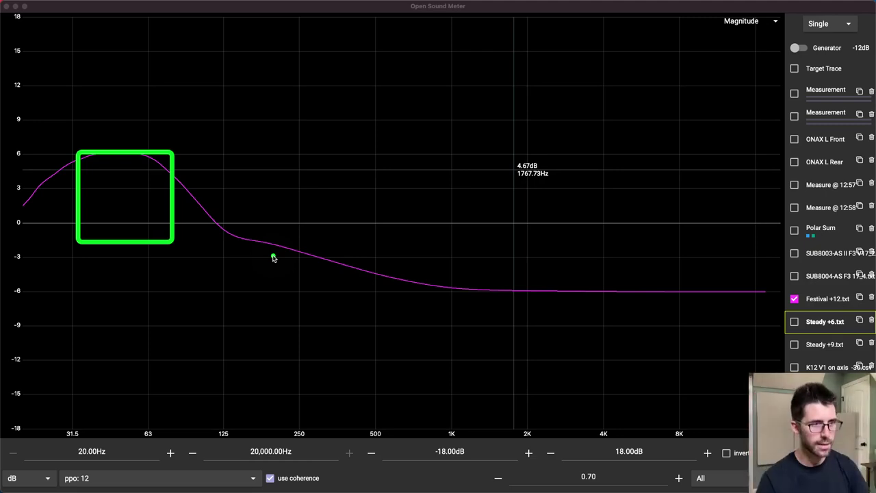
pyautogui.moveTo(453, 275); pyautogui.dragTo(794, 275)
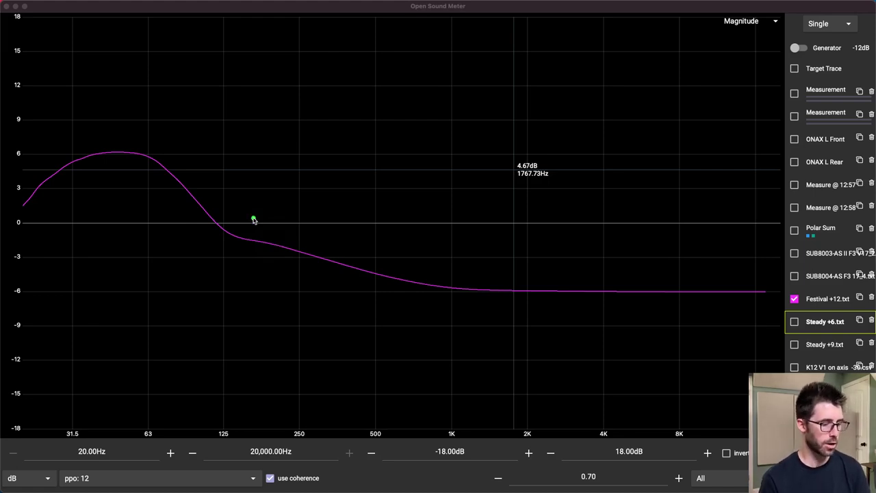
pyautogui.moveTo(151, 156)
pyautogui.mouseDown()
pyautogui.moveTo(151, 186)
pyautogui.moveTo(70, 247)
pyautogui.moveTo(57, 244)
pyautogui.moveTo(69, 239)
pyautogui.mouseUp()
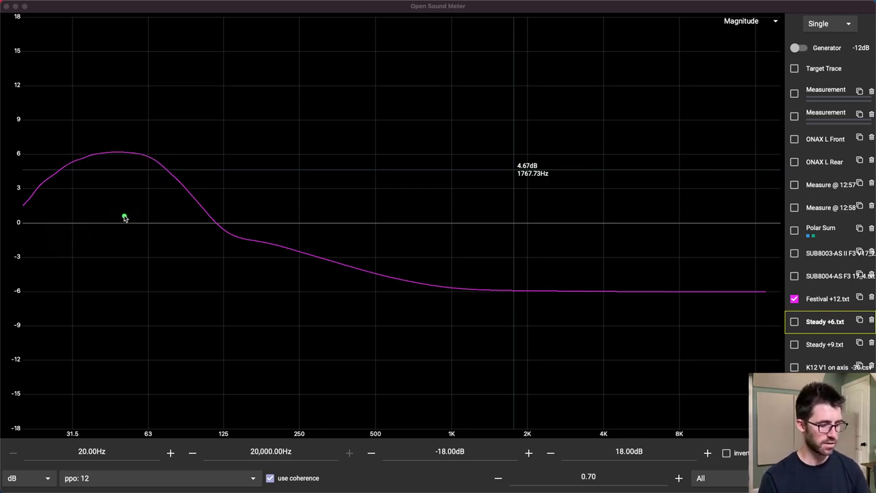
# In Chrome, download an RCF HDL6-A .trf measurement from trace-book.org's loudspeaker list
pyautogui.click(123, 215)
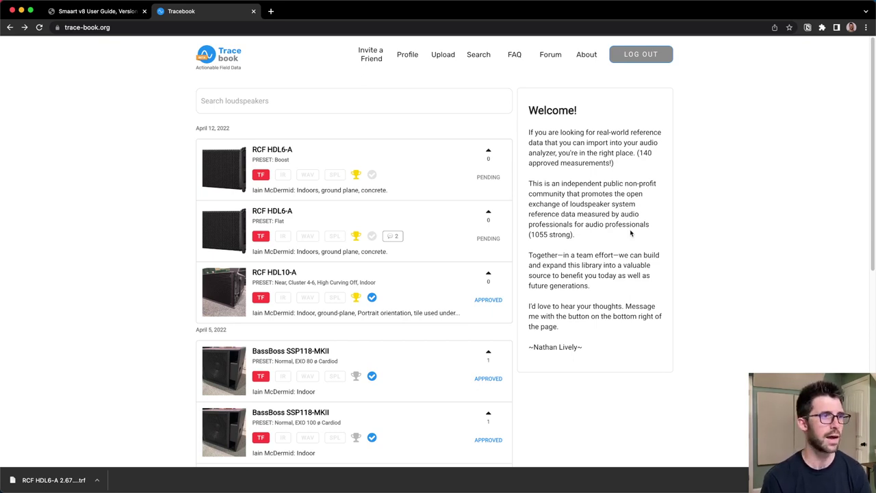
# Download the RCF HDL6-A Boost measurement as a TF Native .trf file
pyautogui.click(233, 160)
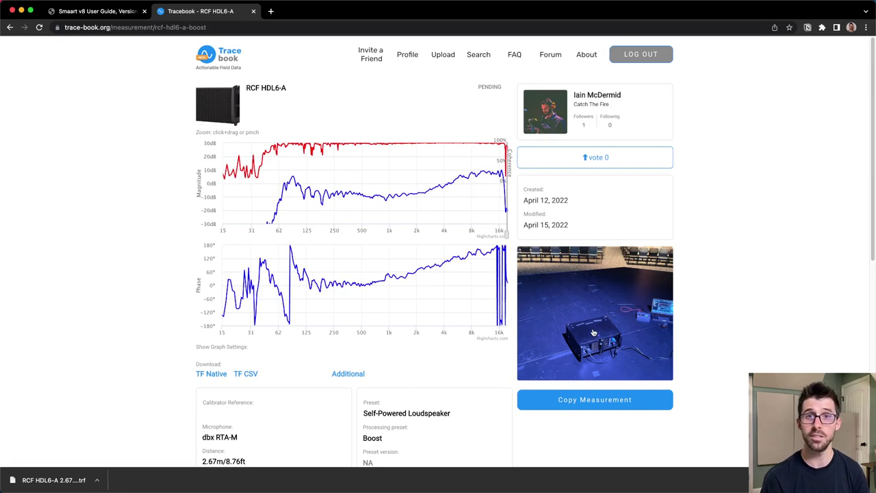
pyautogui.click(566, 270)
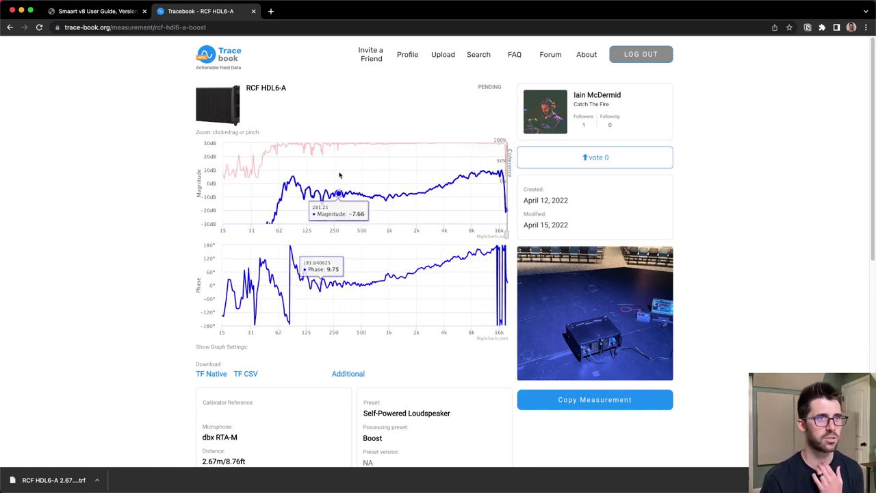
pyautogui.scroll(-5, 315, 92)
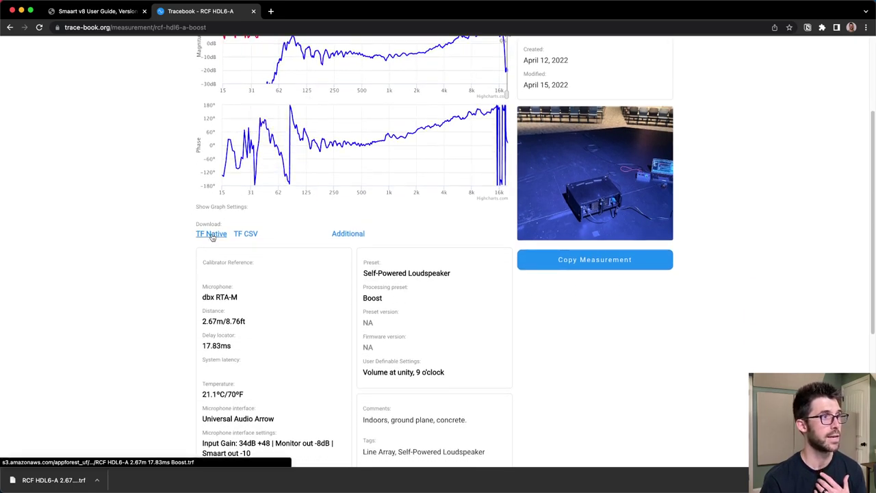
pyautogui.click(211, 235)
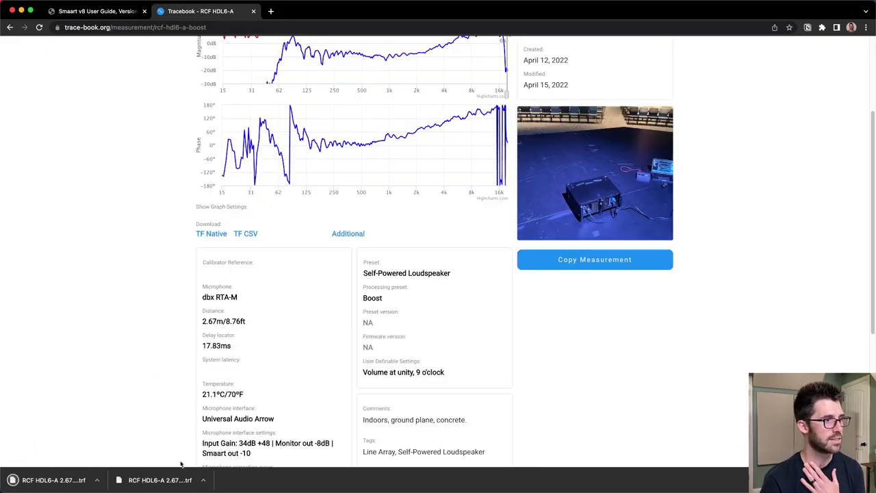
# In Smaart, import the second RCF HDL6-A Boost .trf from Downloads as trace data
pyautogui.hotkey('ctrl', 'Up')
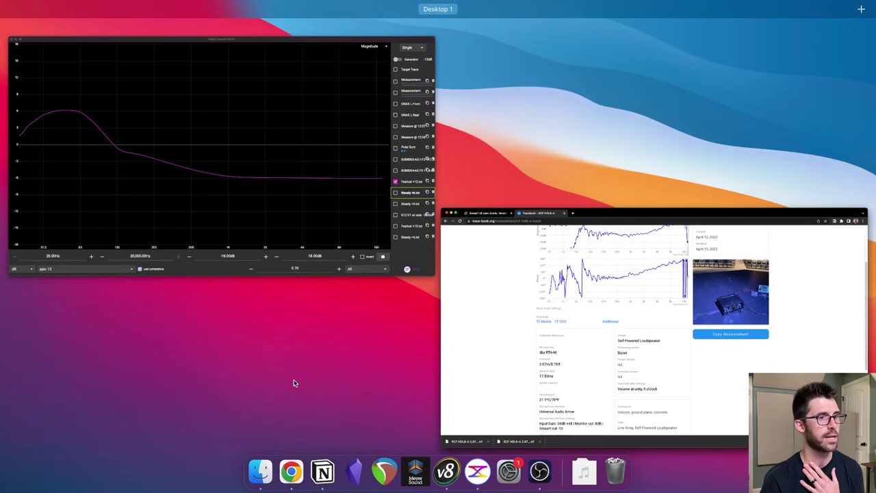
pyautogui.press('Escape')
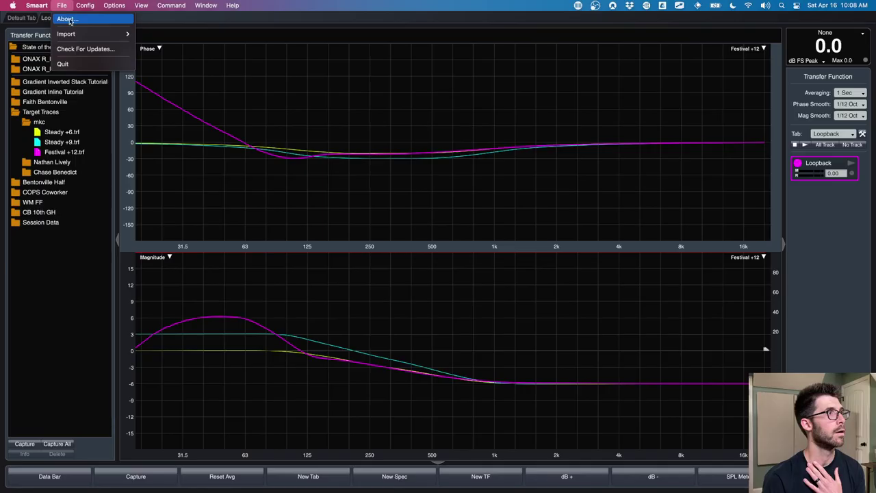
pyautogui.moveTo(68, 34)
pyautogui.click(161, 37)
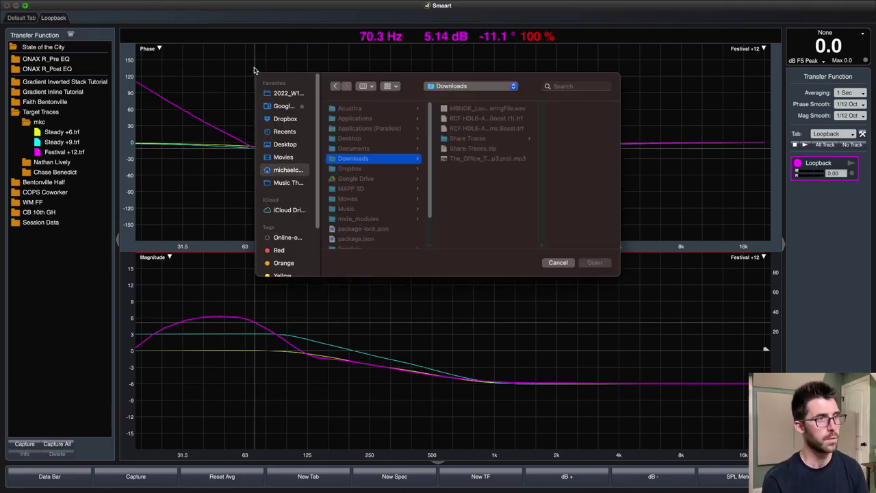
pyautogui.press('Down')
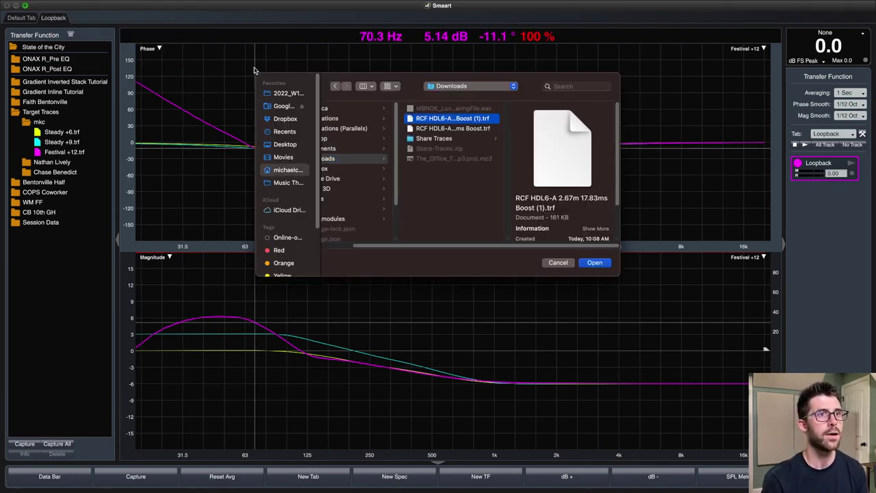
pyautogui.press('Down')
pyautogui.press('Return')
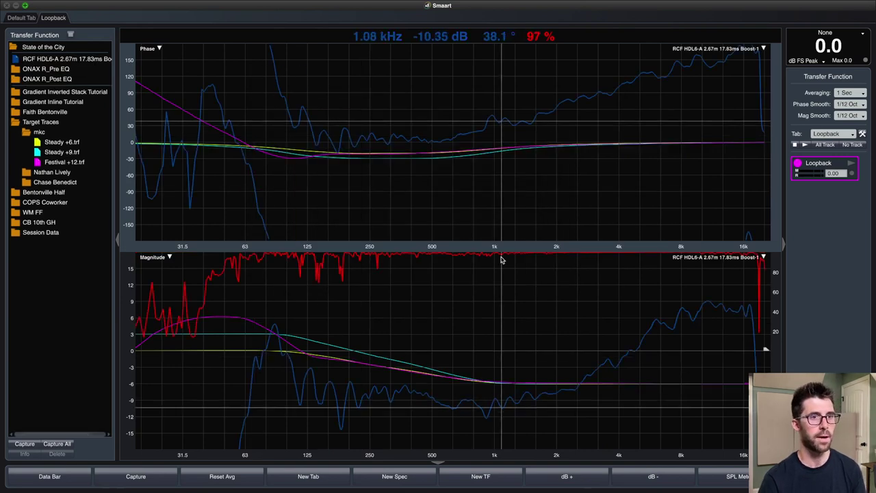